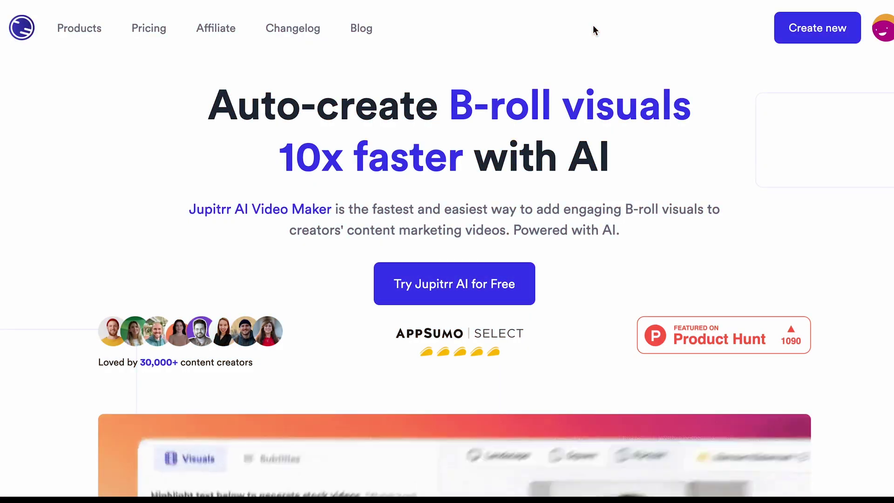
Step: Highlight the homepage headline, then point out the Turn your audio to video option
scroll(594, 29, down, 1)
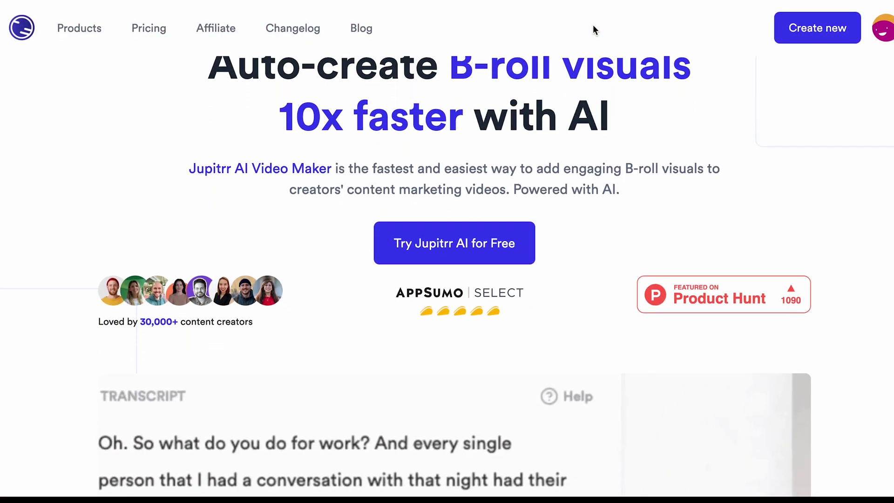
scroll(594, 29, up, 1)
drag(208, 105, 569, 111)
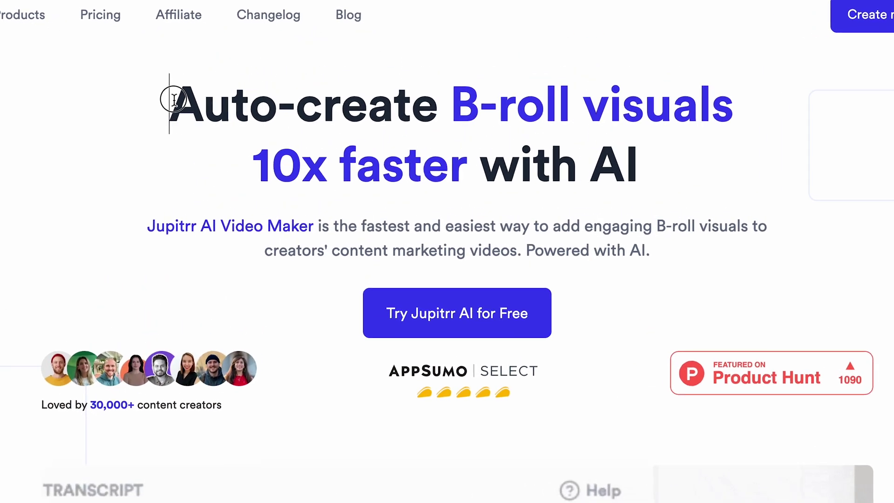
drag(627, 109, 833, 114)
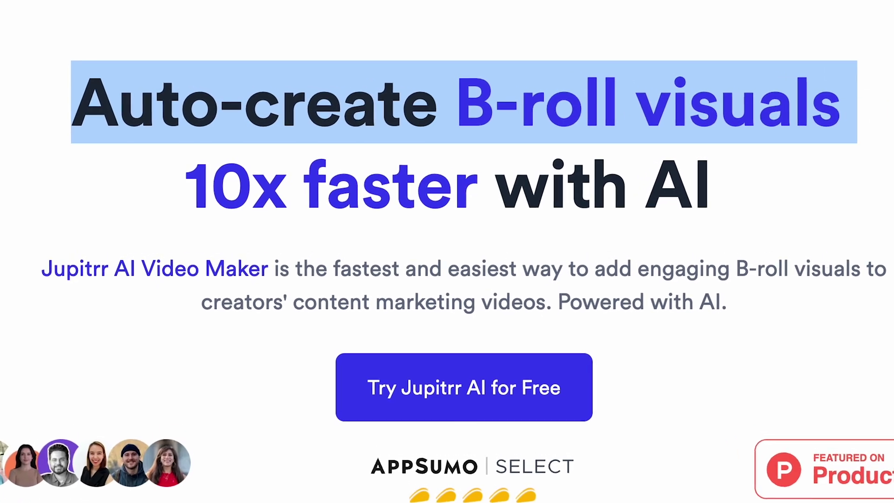
click(785, 186)
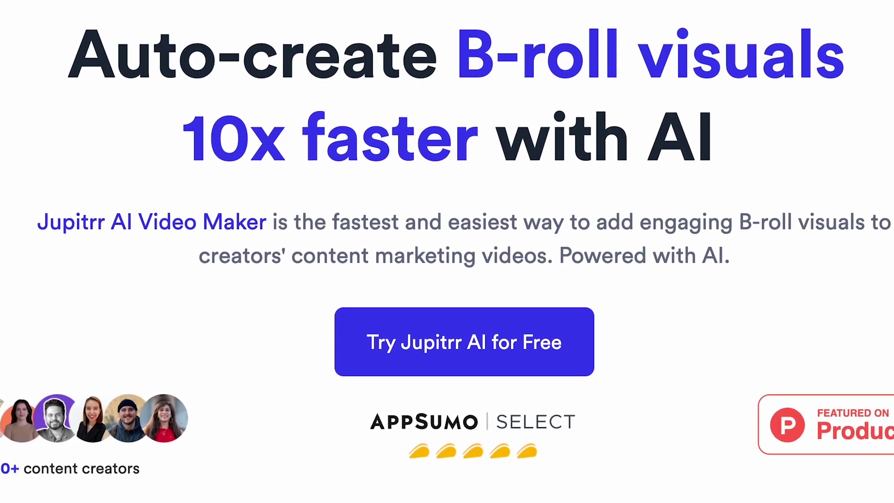
scroll(748, 187, down, 10)
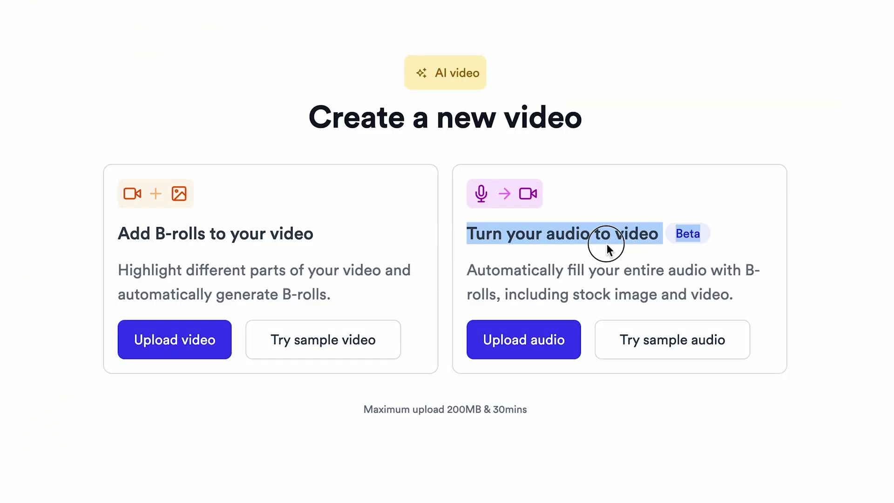
drag(609, 249, 722, 245)
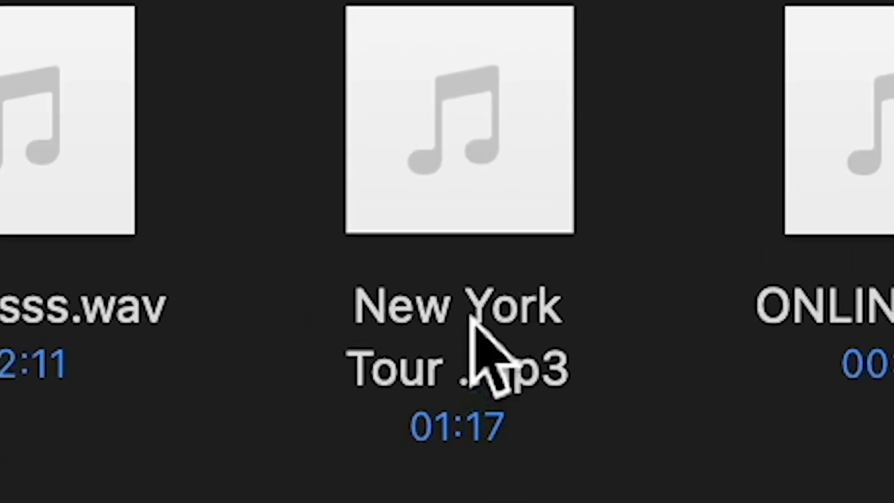
Step: Upload New York Tour .mp3 and continue to start processing it into a video
click(541, 284)
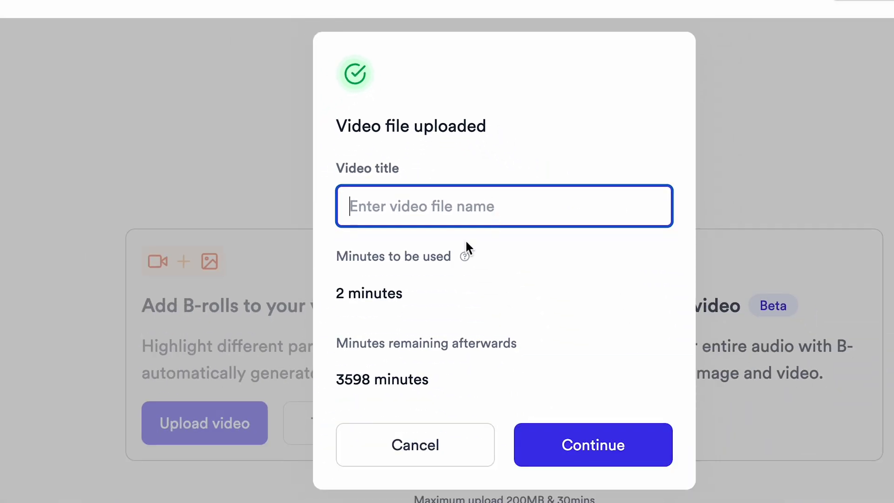
click(593, 443)
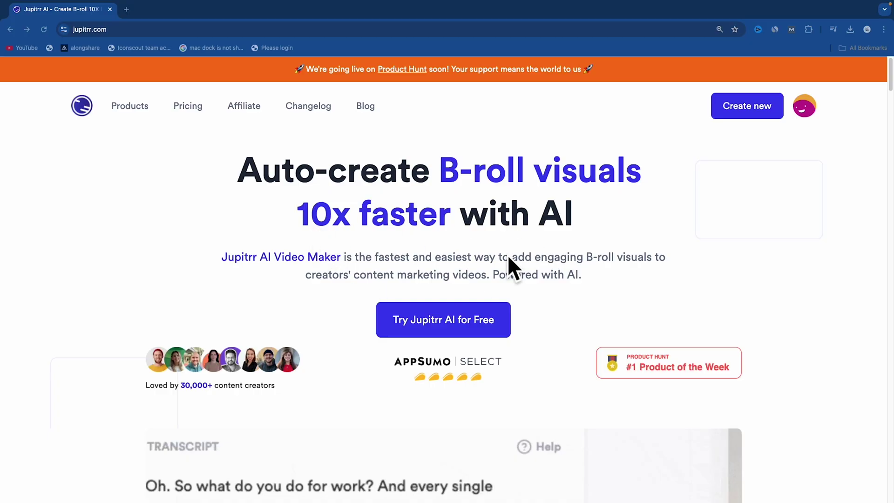
scroll(420, 266, down, 2)
scroll(326, 275, up, 2)
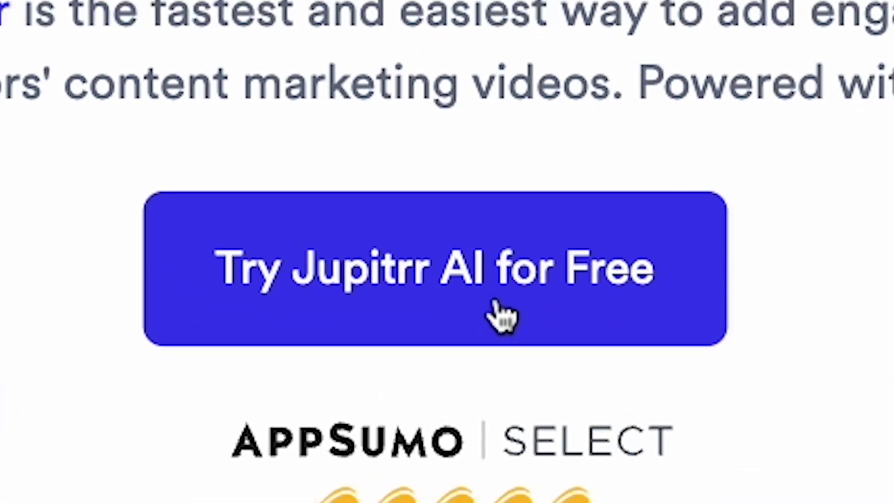
Step: Start Jupitrr for free, then cancel the Upload video file picker without choosing a file
click(496, 301)
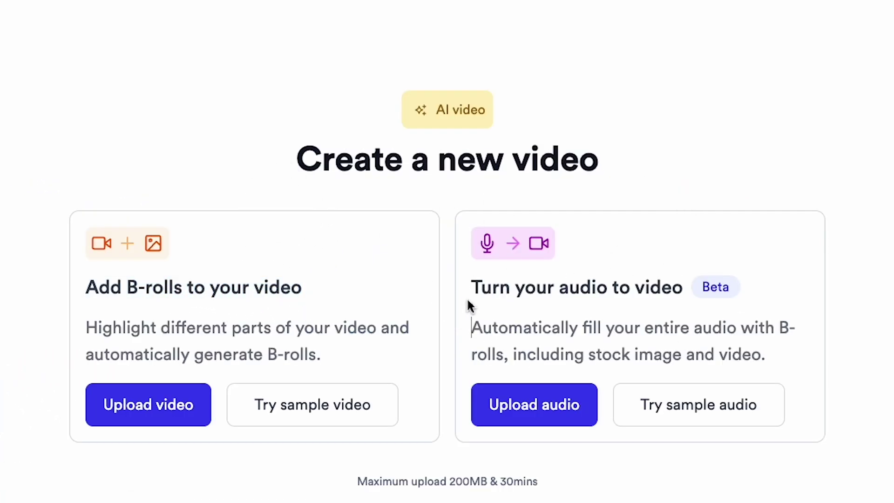
drag(729, 288, 666, 289)
click(330, 280)
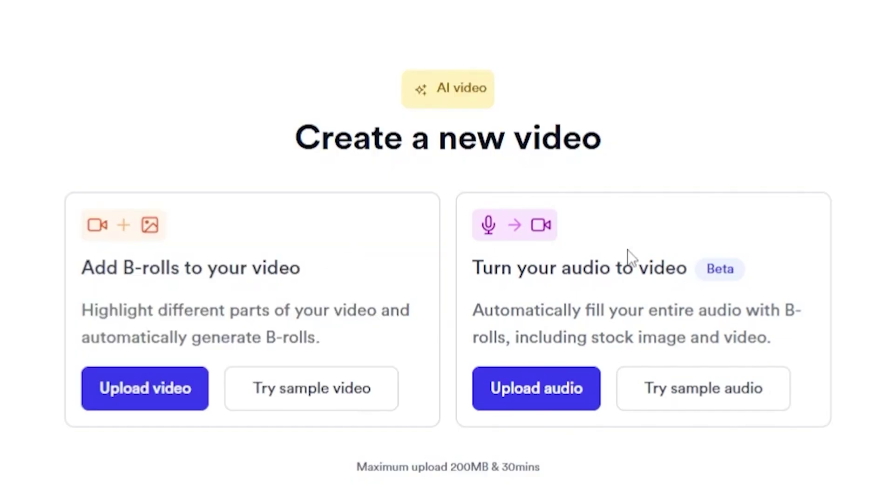
click(132, 392)
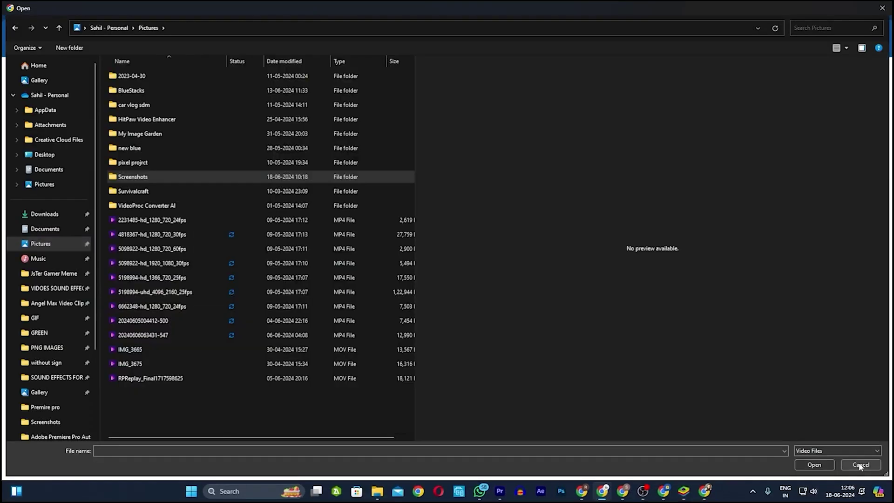
click(861, 464)
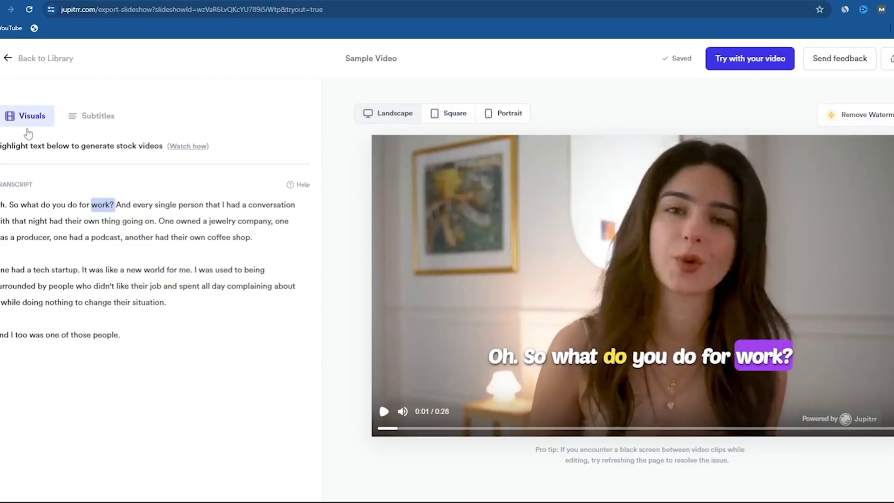
Step: Play and pause the sample preview, jumping back to the word 'person'
click(554, 179)
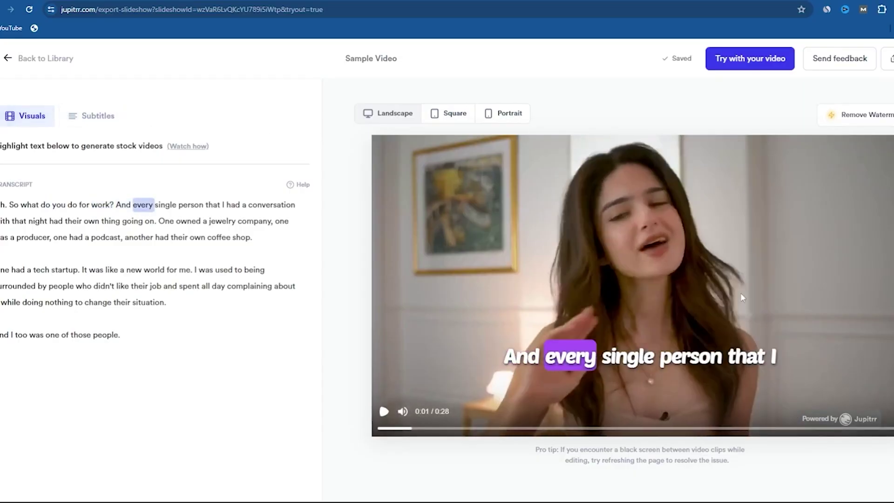
click(590, 244)
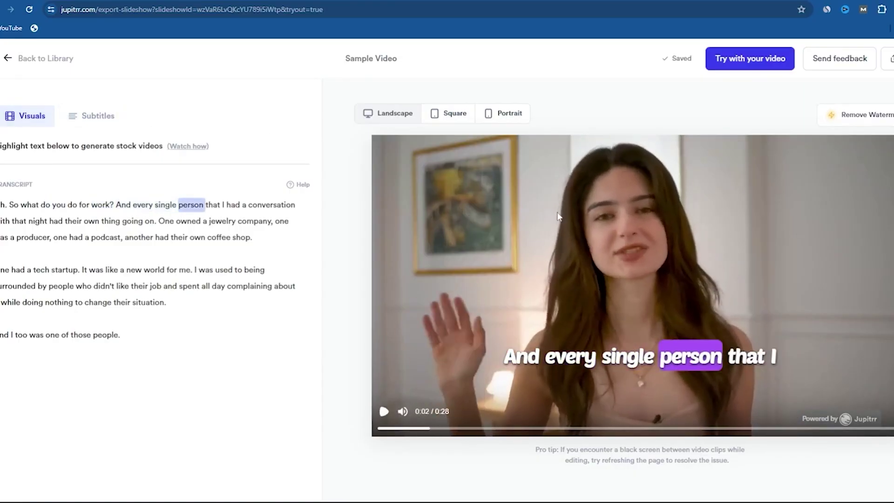
click(383, 412)
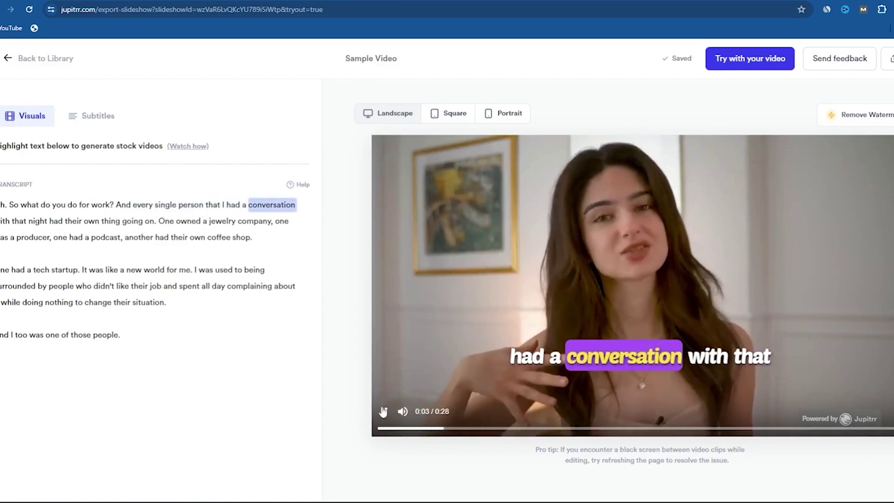
click(384, 412)
click(427, 428)
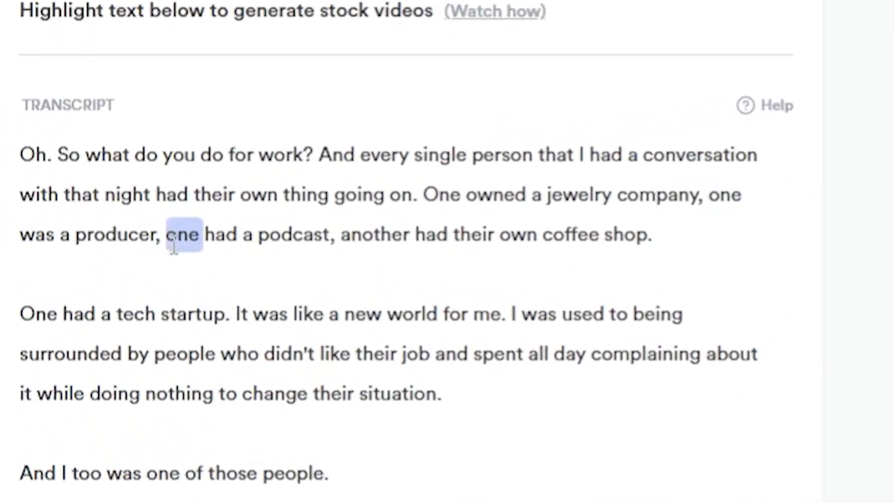
Step: Generate a stock B-roll video for the phrase 'one had a podcast,'
drag(56, 241, 77, 248)
drag(223, 260, 342, 243)
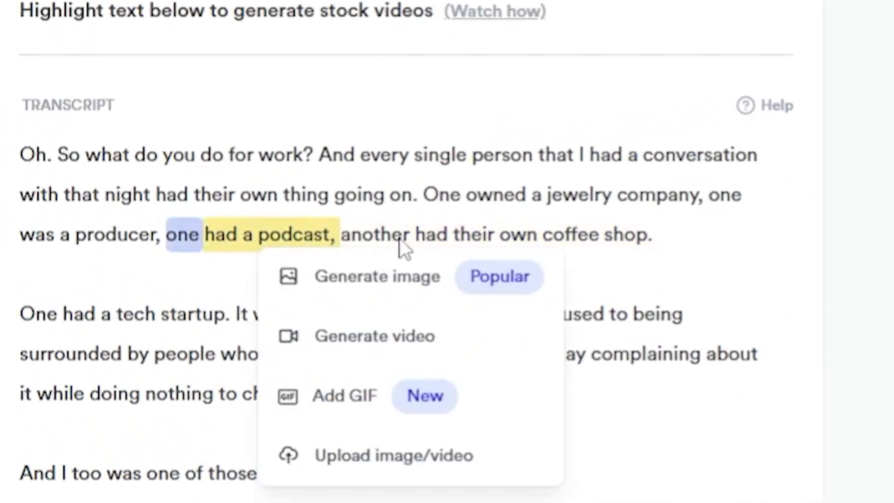
click(388, 343)
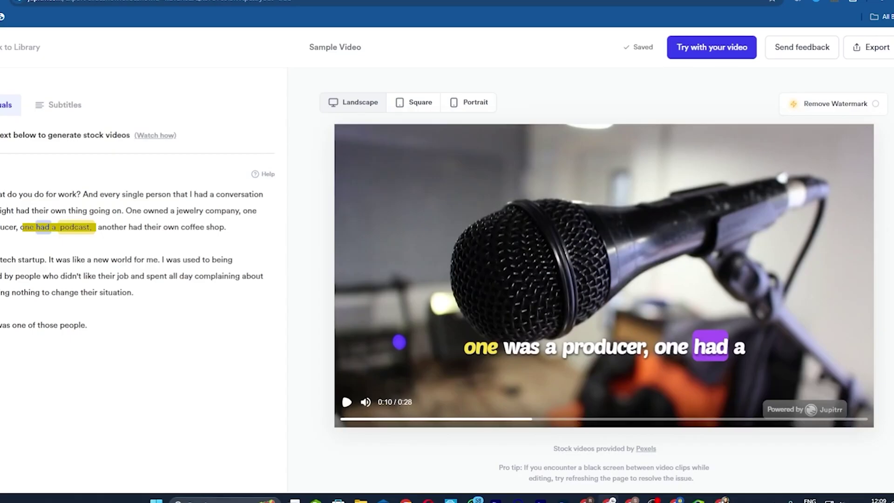
click(77, 227)
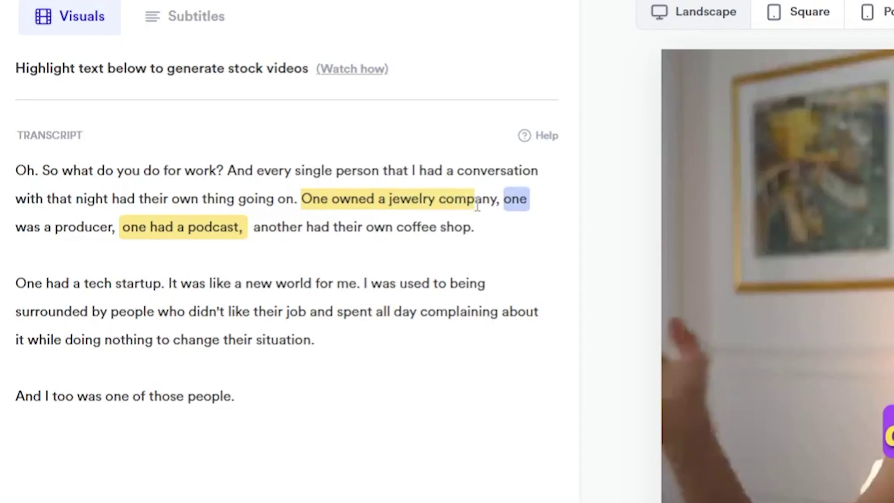
Step: Generate a visual for the phrase 'One owned a jewelry company,'
drag(477, 207, 497, 206)
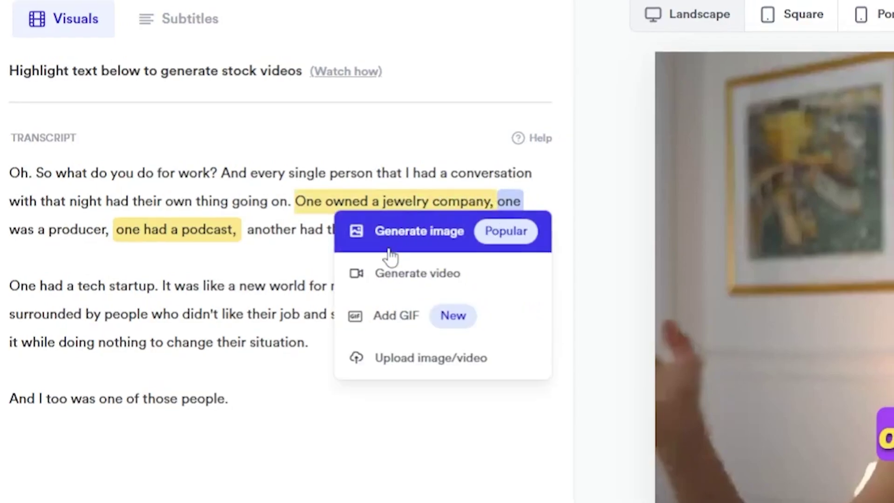
click(394, 273)
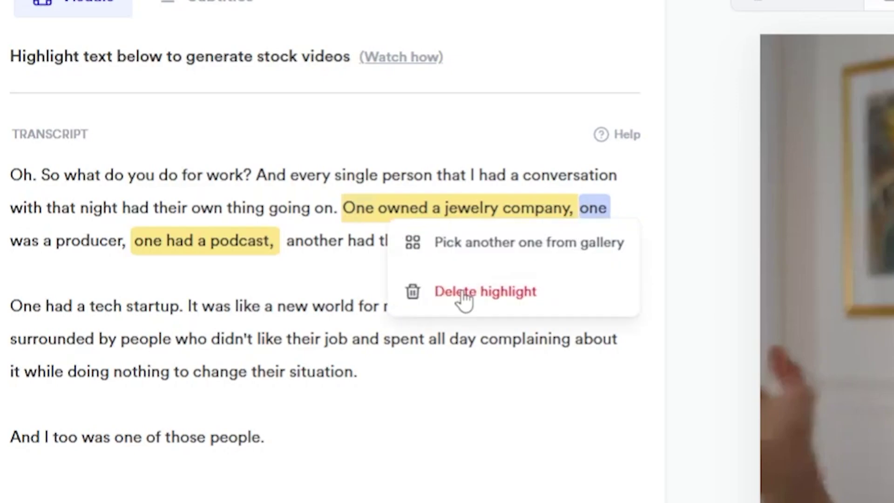
click(298, 210)
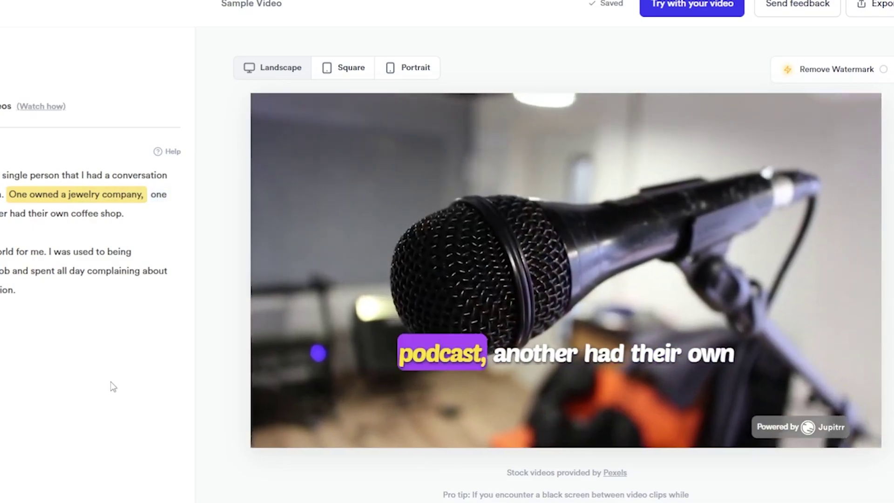
Step: Cycle through Square and Landscape formats, settle on Portrait, and show the Subtitles settings
mouse_move(255, 416)
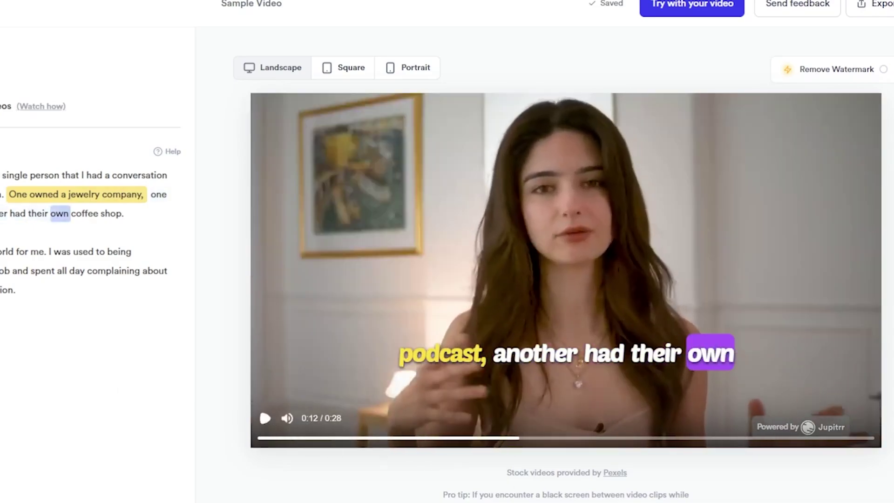
click(352, 71)
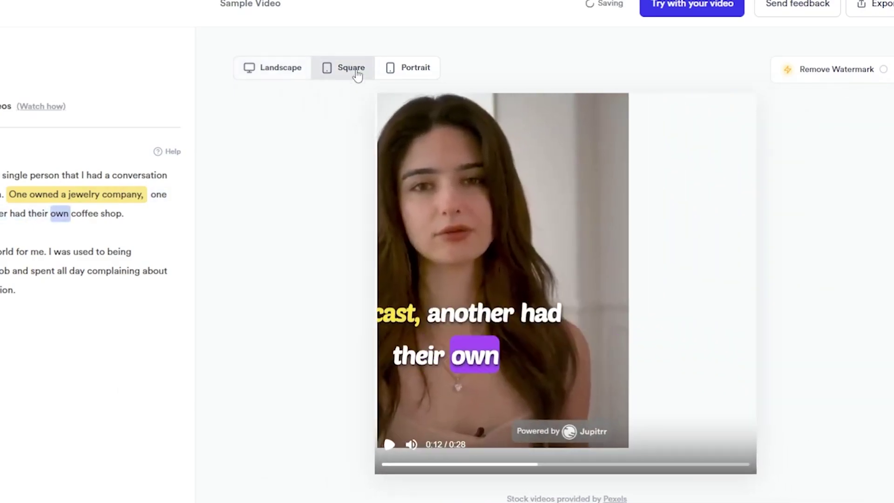
click(413, 69)
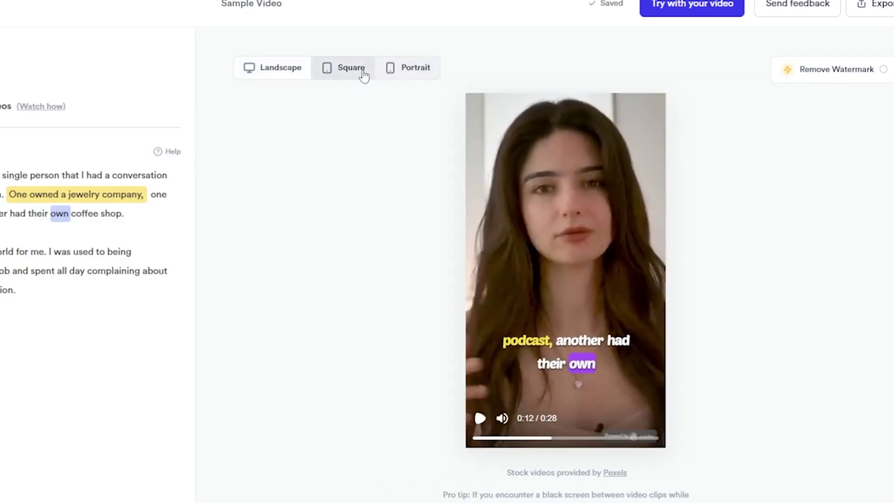
click(364, 76)
click(286, 77)
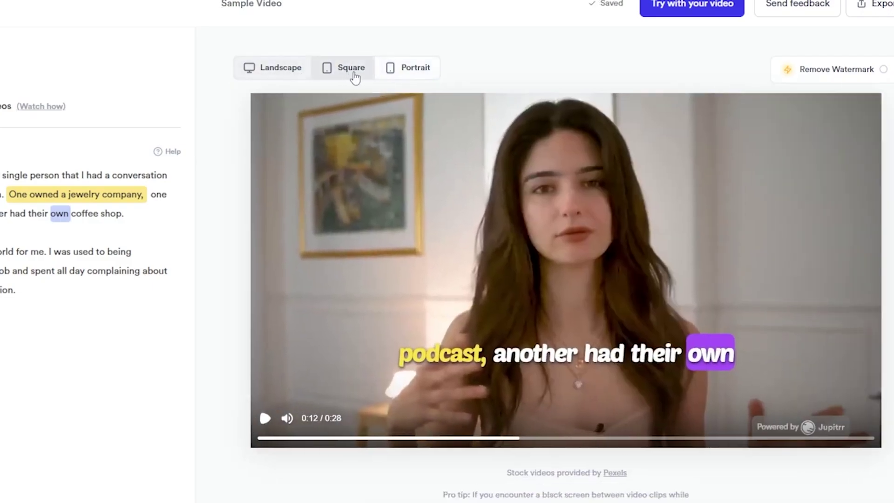
click(352, 70)
click(408, 71)
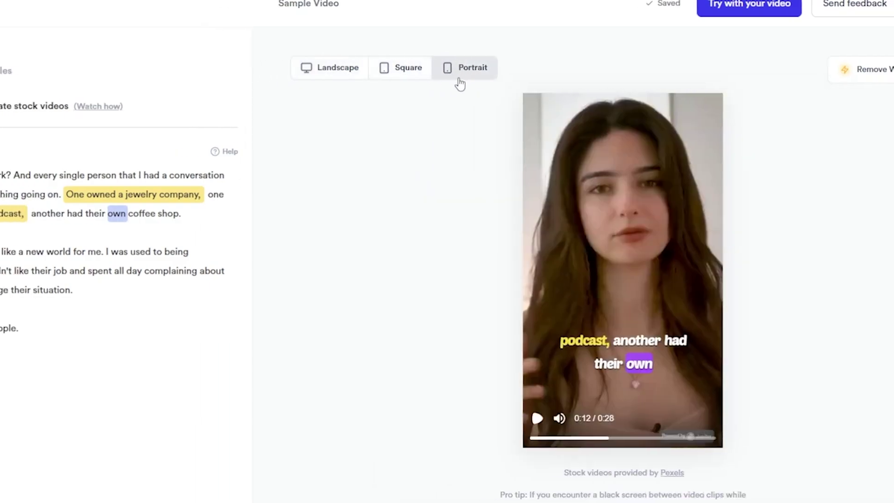
click(132, 75)
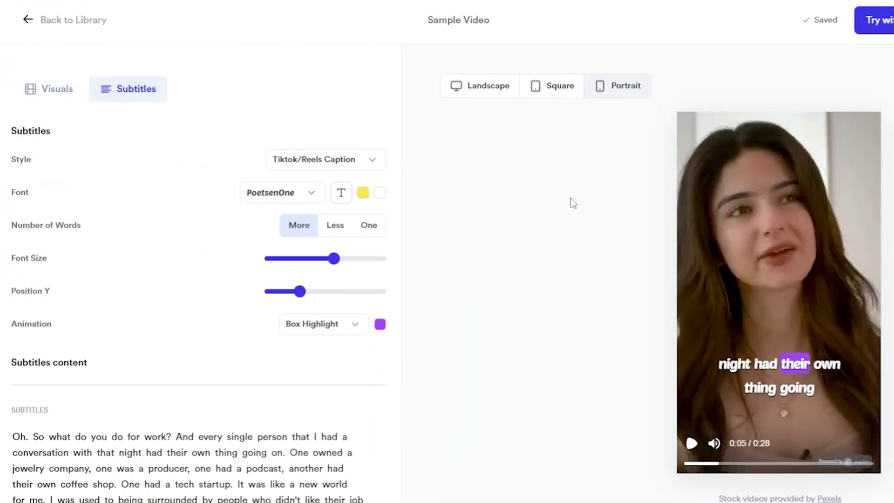
Step: Set the subtitle font to Quicksand, pick a new highlight animation colour, and pause the preview
click(303, 192)
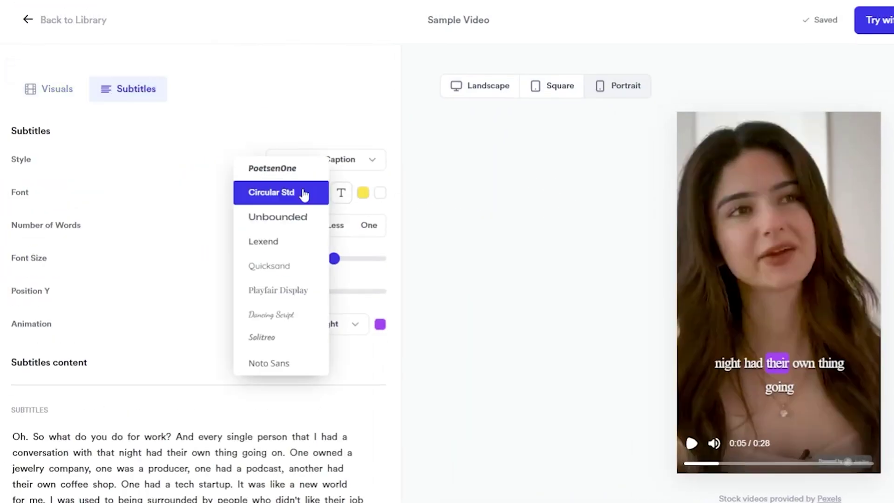
click(322, 265)
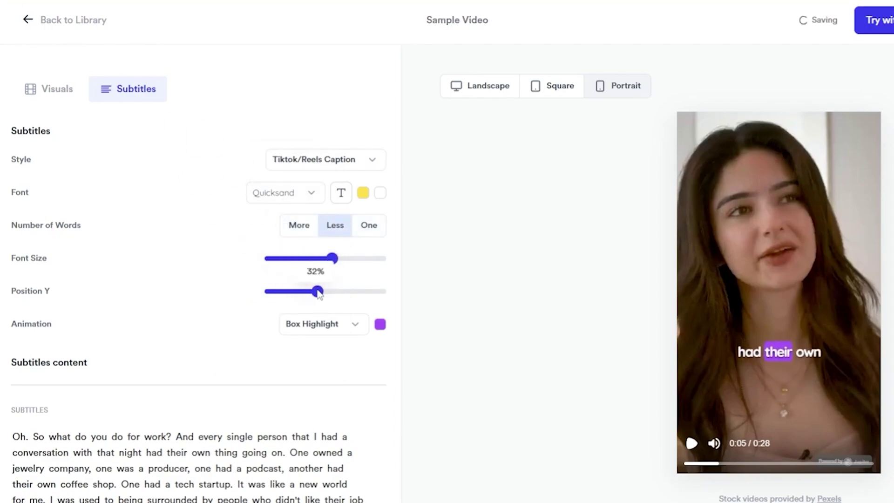
click(383, 326)
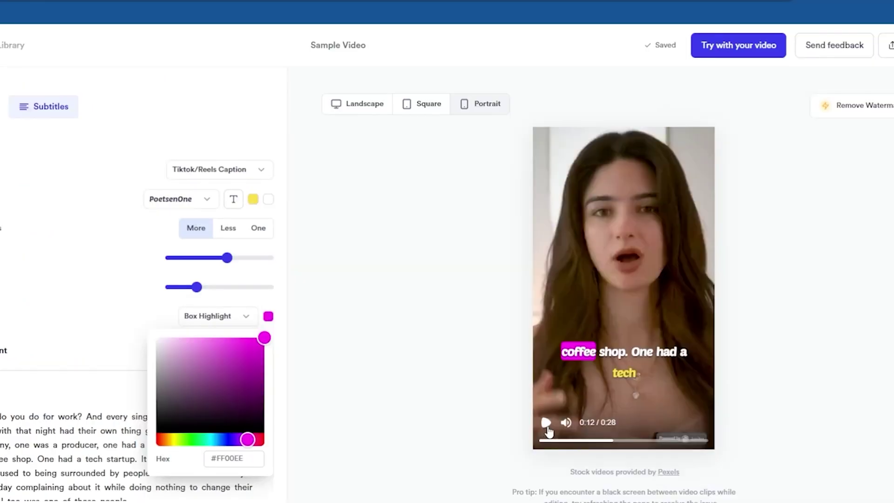
click(510, 420)
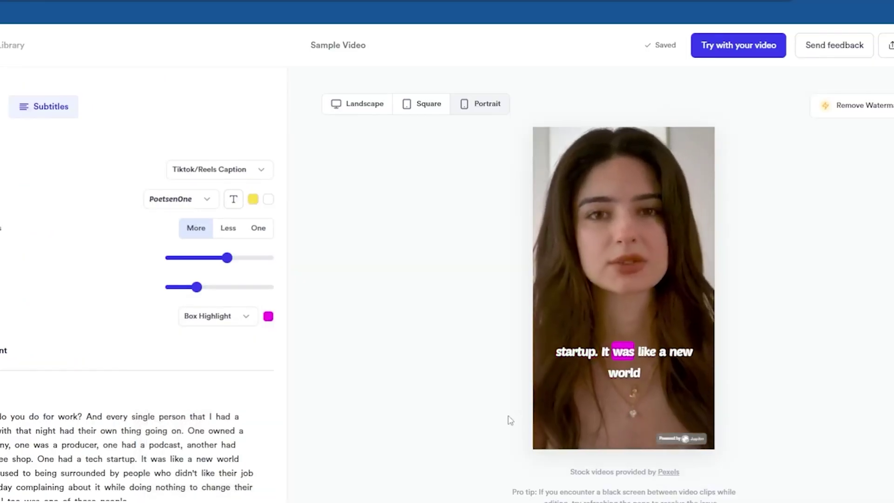
click(548, 425)
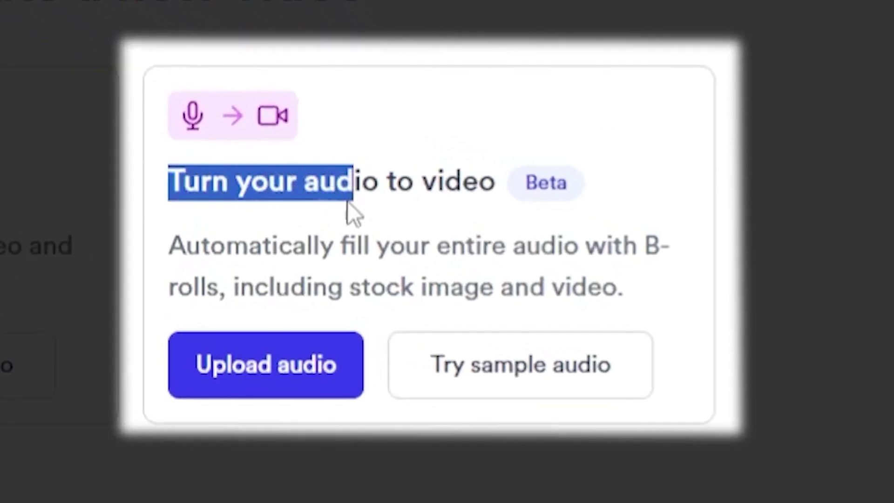
Step: Confirm the title 'Top 10 Best Places In The USA' and start processing the audio
drag(348, 204, 475, 204)
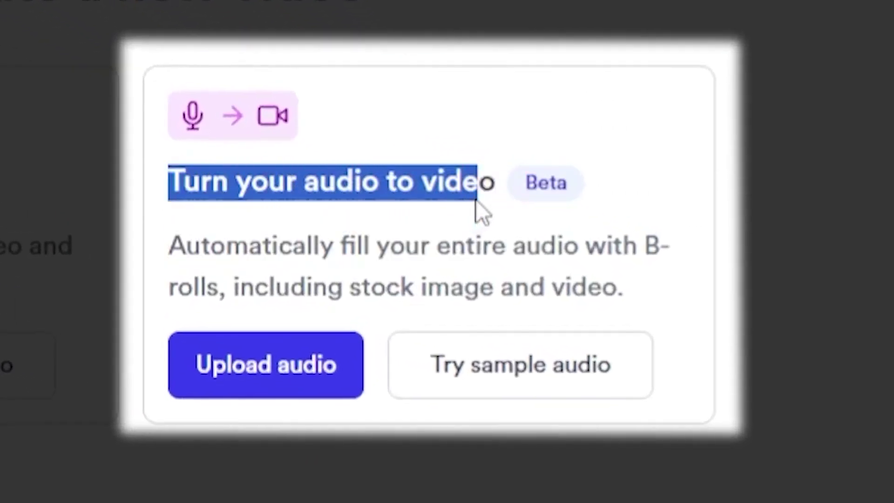
click(604, 198)
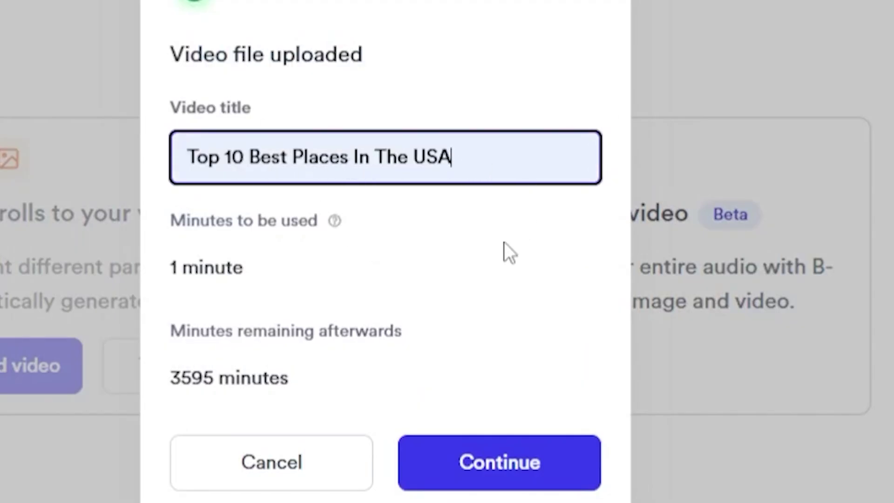
click(524, 480)
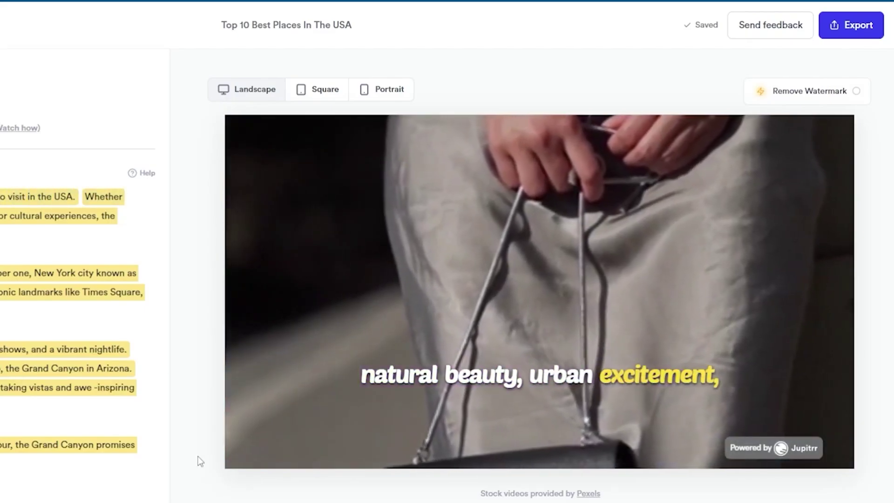
Step: Pause the generated USA video preview once processing finishes
click(529, 326)
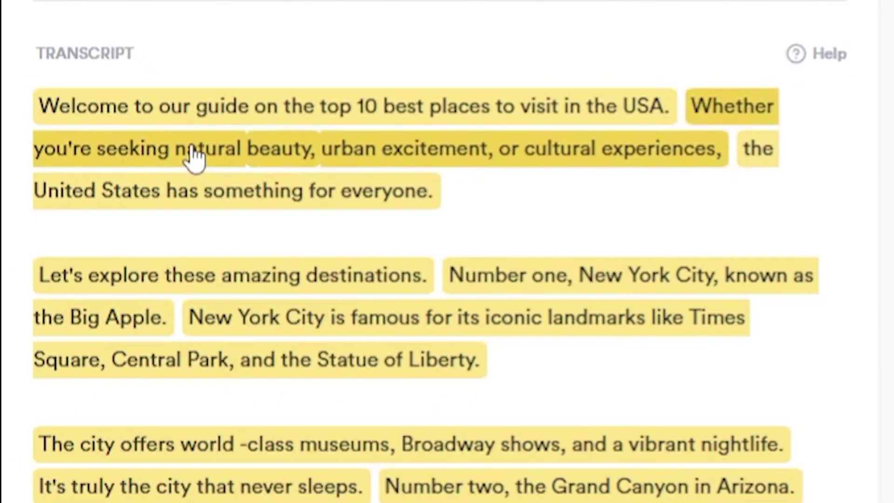
Step: Delete the B-roll highlight over the 'natural beauty, urban excitement, or cultural experiences' clause
click(197, 156)
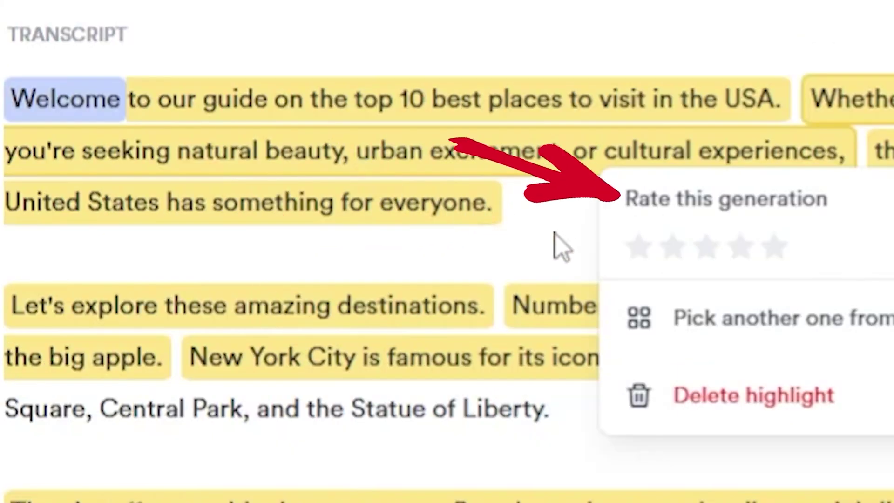
click(736, 403)
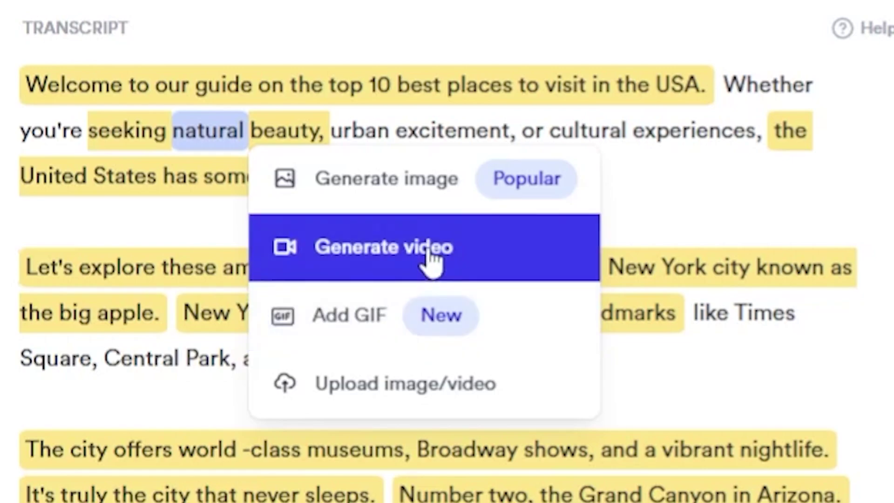
Step: Generate stock videos for 'seeking natural beauty,' and 'urban excitement,', pausing to check the new footage
click(431, 259)
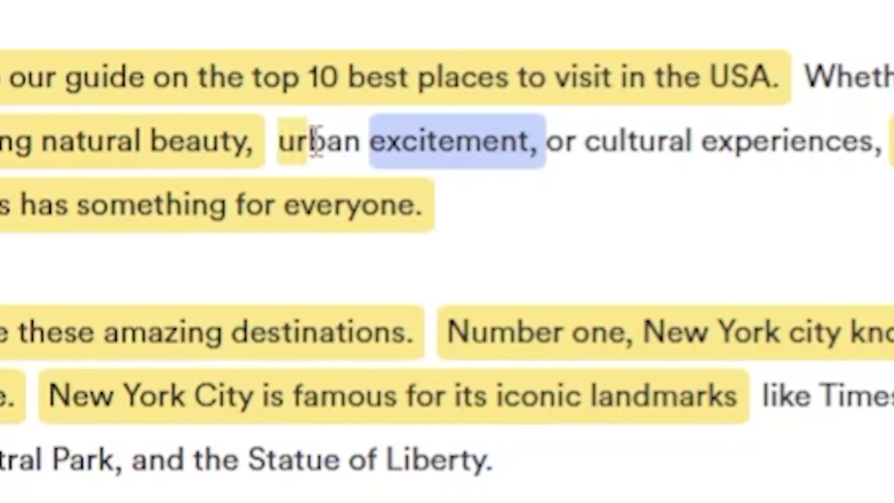
click(538, 145)
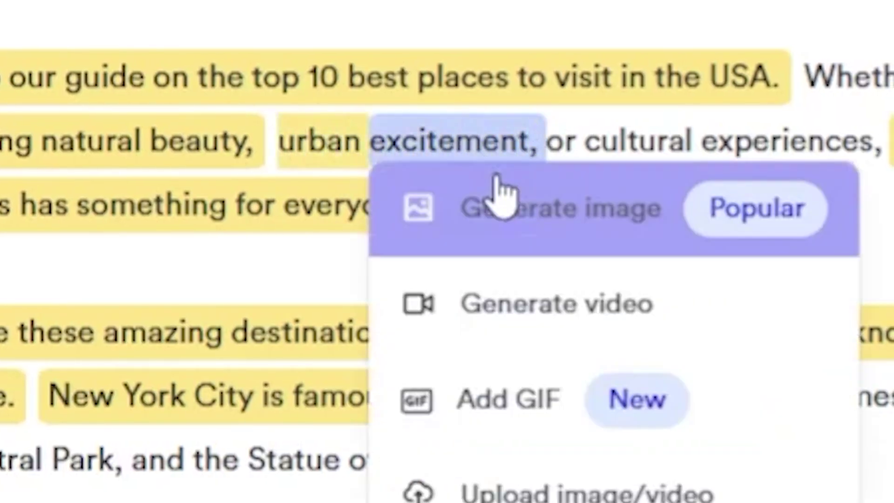
click(529, 303)
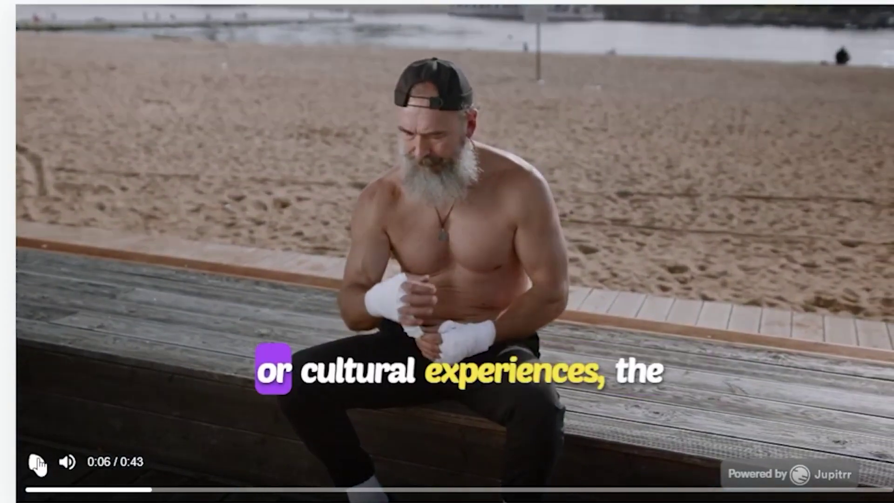
click(37, 463)
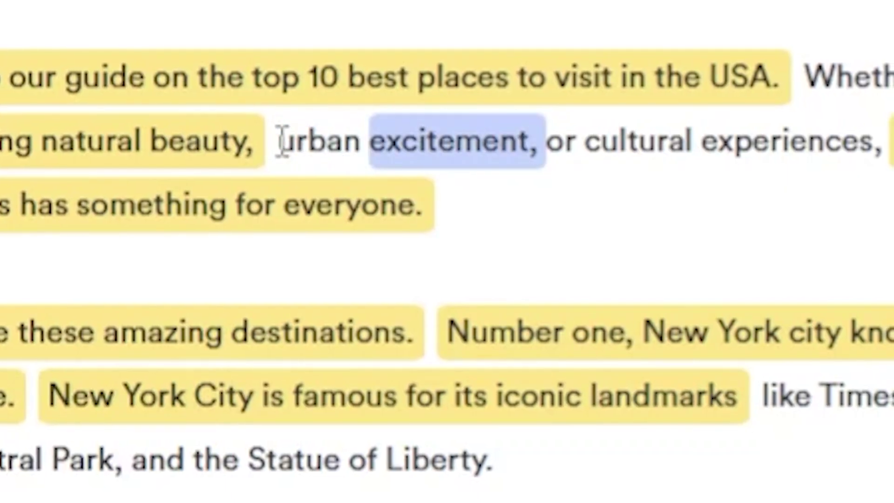
drag(280, 140, 543, 155)
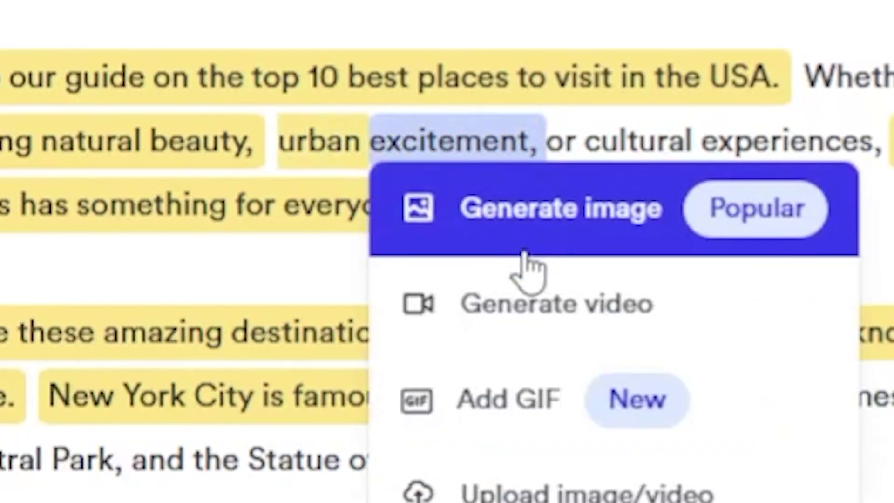
click(531, 303)
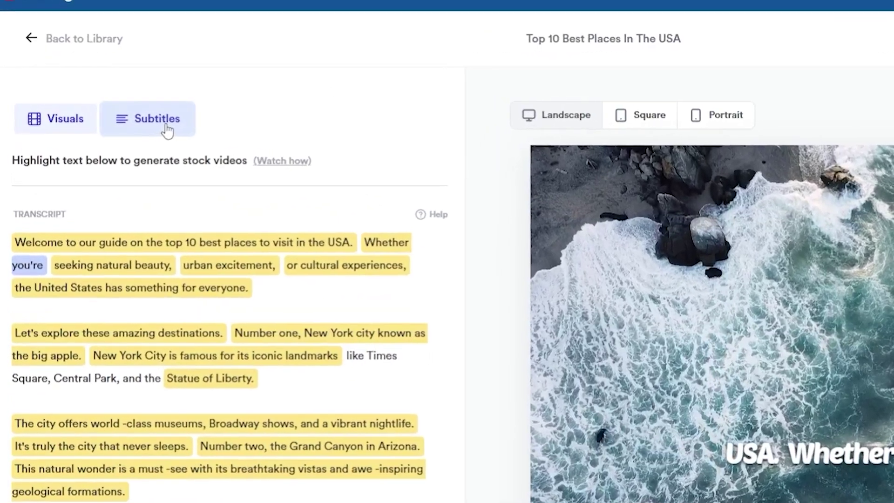
Step: In the Subtitles settings, change the subtitle yellow to #FFD712 in the colour picker
click(167, 127)
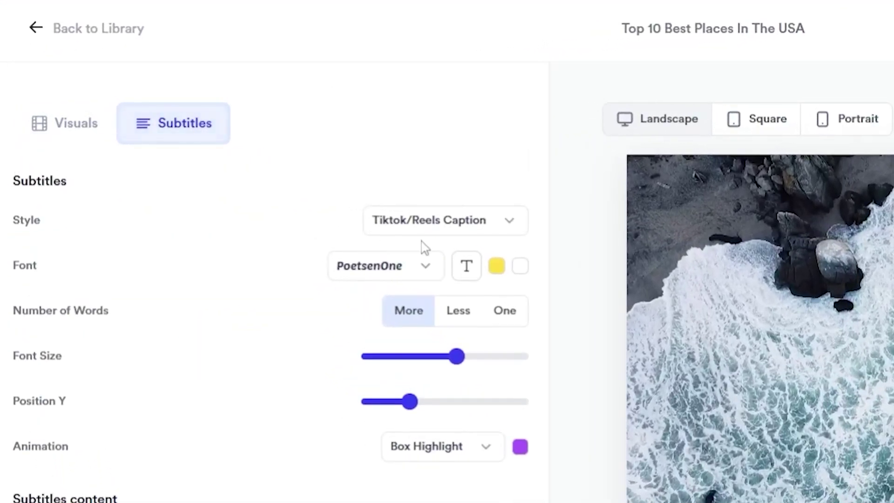
click(497, 269)
drag(441, 324, 479, 300)
click(438, 220)
click(437, 224)
Step: Keep Tiktok/Reels Caption as the subtitle style and browse the available fonts
click(429, 154)
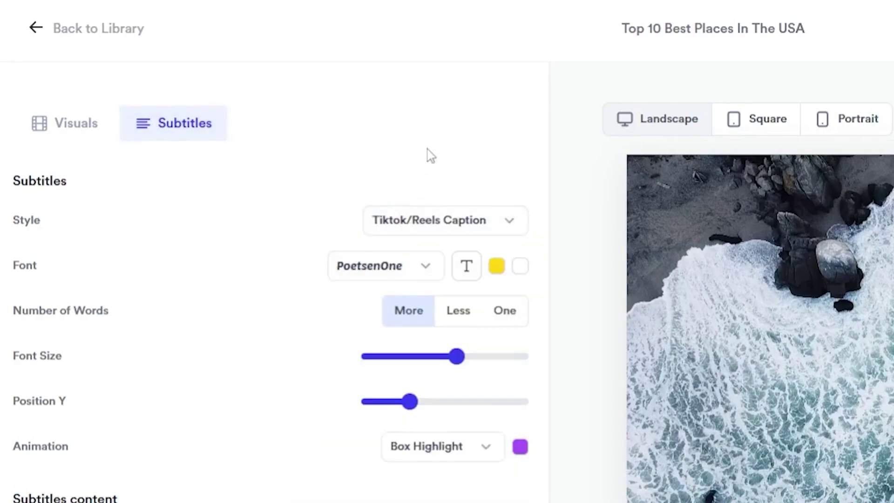
click(395, 225)
click(334, 234)
click(382, 265)
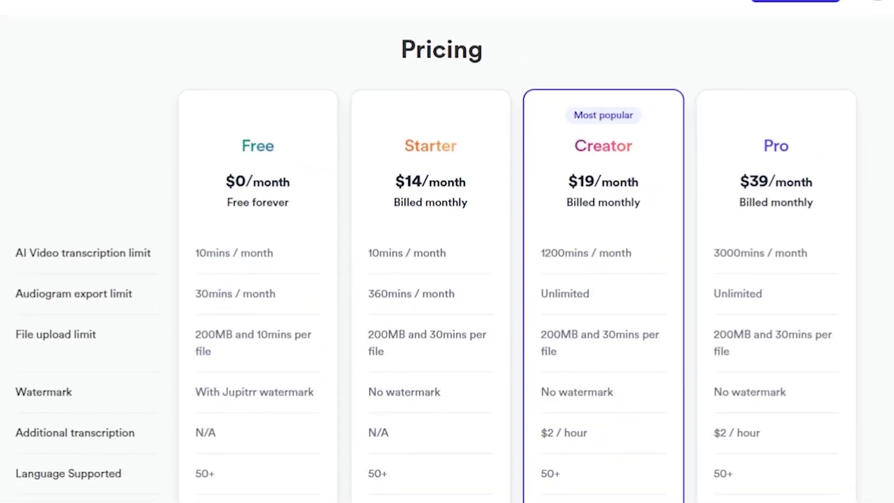
Step: Highlight the Creator plan's $19/month price, transcription limit, and upload and watermark terms
scroll(448, 271, down, 1)
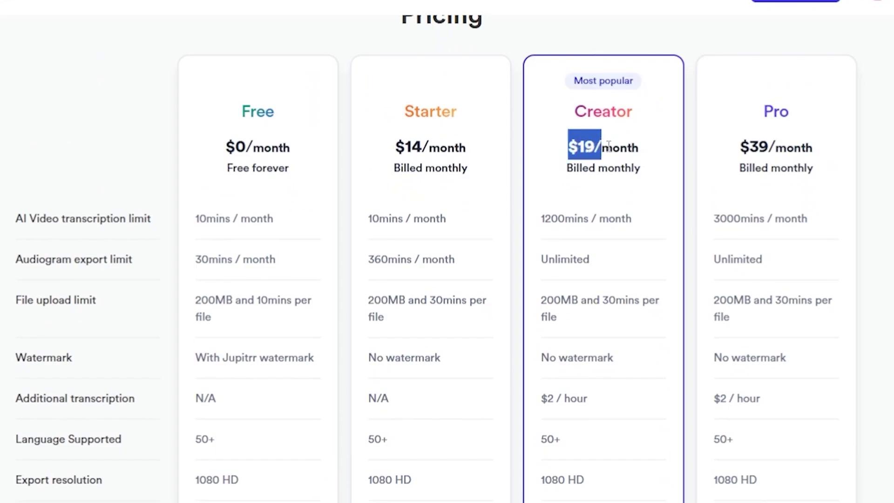
drag(605, 144, 645, 183)
drag(545, 218, 561, 212)
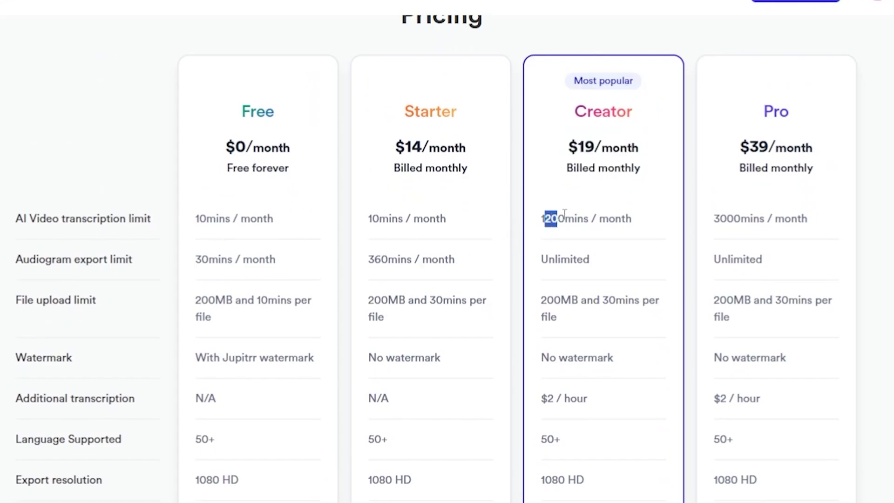
drag(630, 250, 637, 378)
scroll(436, 258, down, 1)
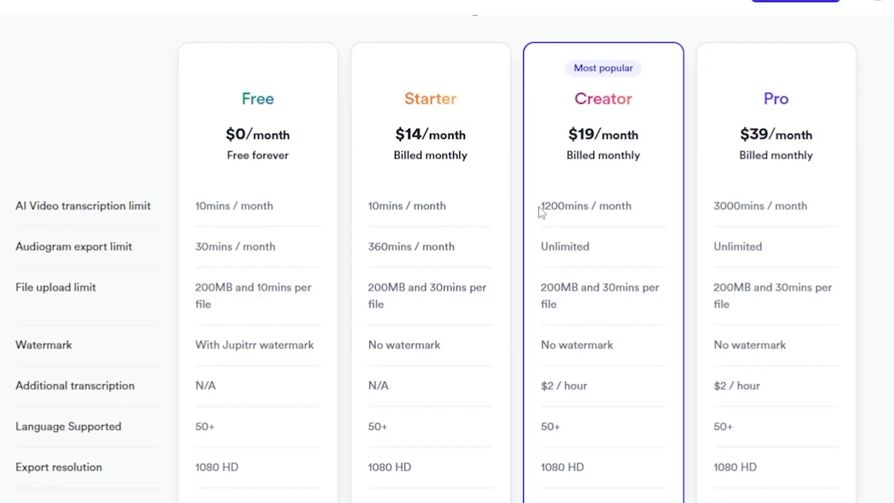
Step: Highlight in turn the Creator plan's 1200mins / month, several plan cells and No watermark
click(657, 282)
drag(542, 207, 674, 213)
click(539, 243)
drag(548, 276, 694, 301)
click(552, 342)
drag(538, 349, 673, 355)
click(586, 390)
drag(543, 347, 670, 356)
click(544, 468)
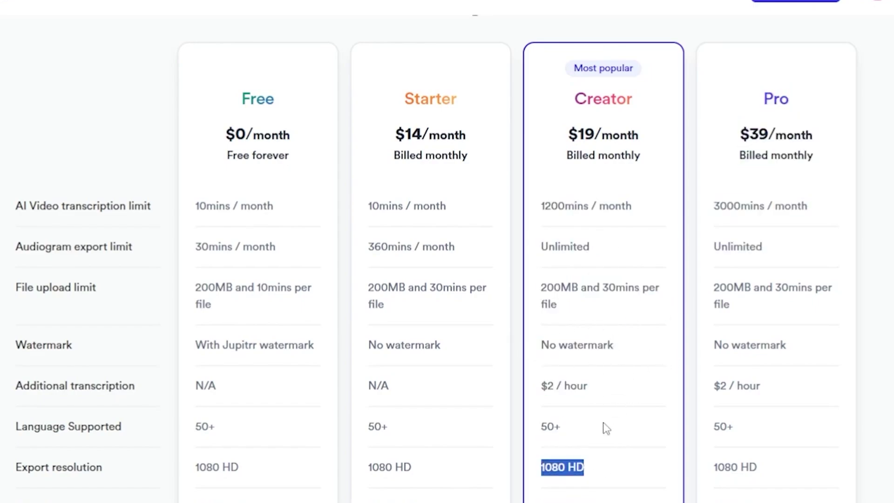
scroll(447, 279, up, 2)
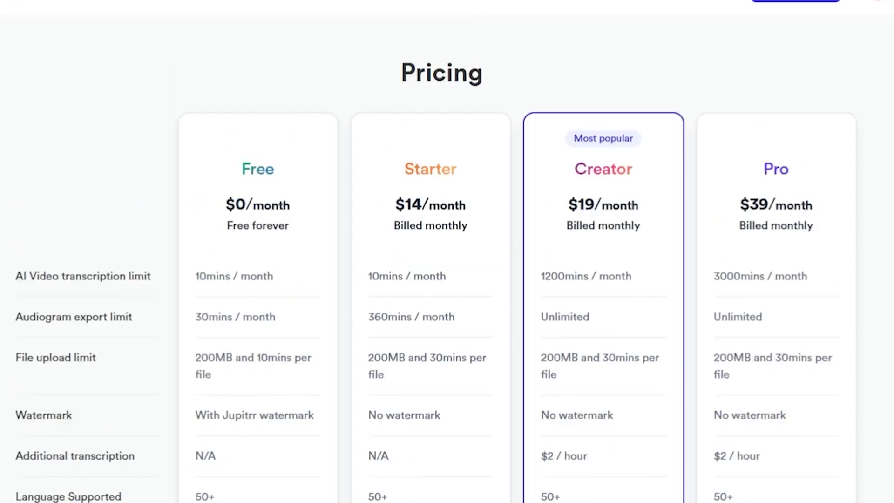
scroll(447, 279, down, 20)
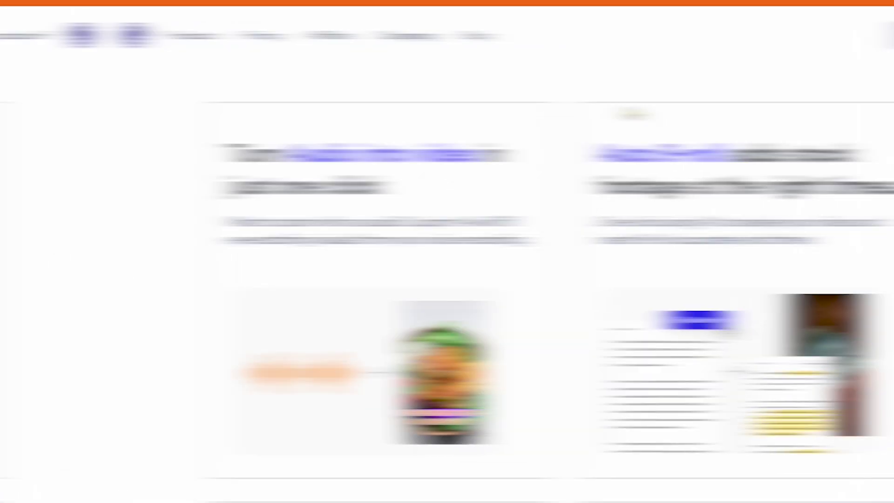
Step: Highlight the Auto-resizing feature heading, then scroll down to the creator example videos
scroll(523, 106, down, 4)
scroll(523, 108, down, 4)
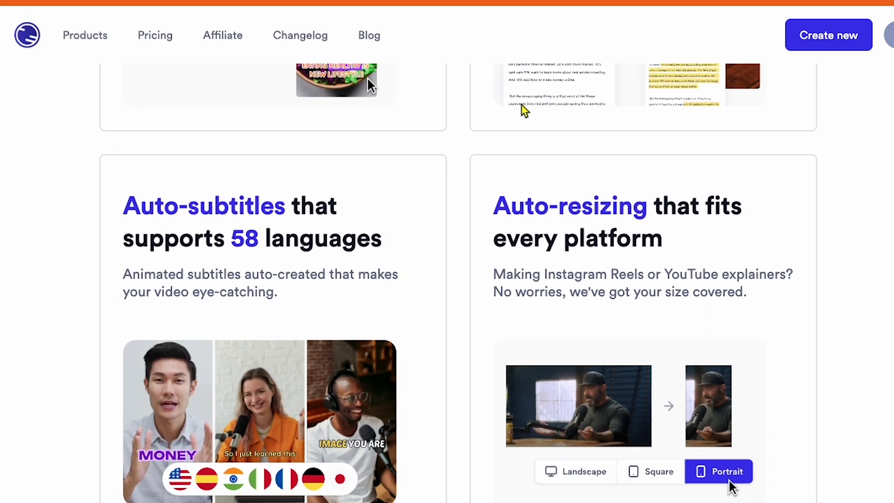
drag(487, 170, 635, 227)
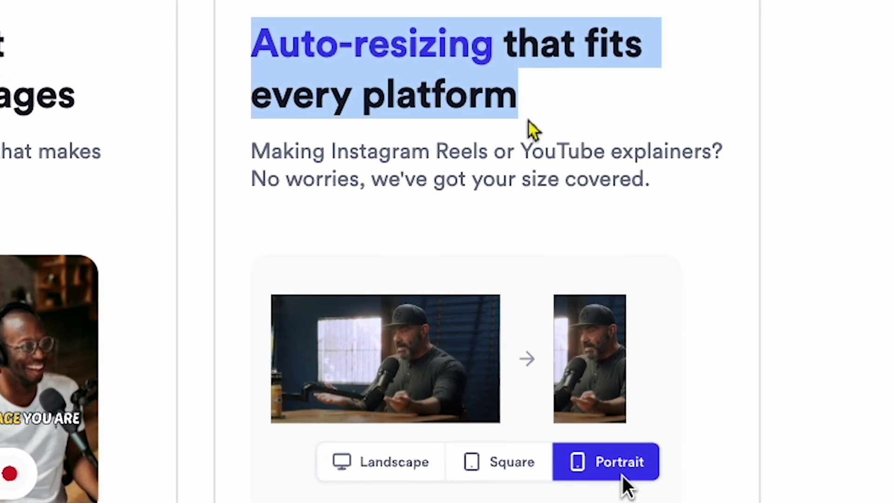
click(571, 181)
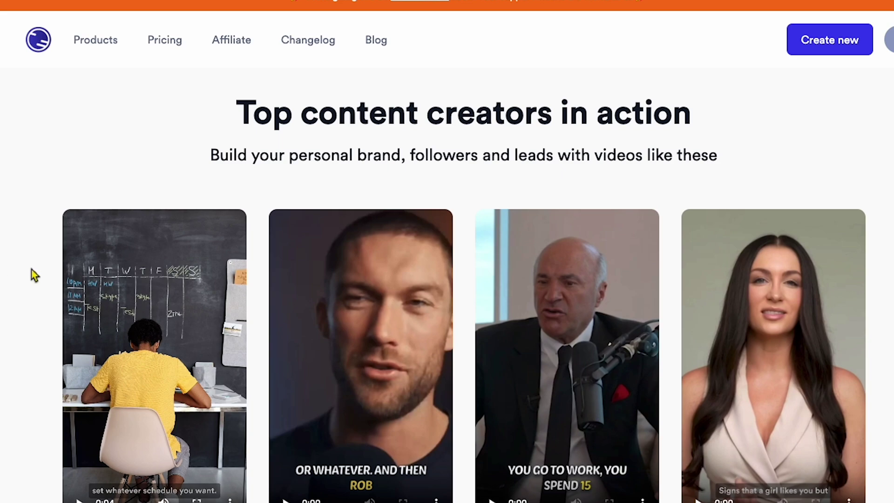
scroll(553, 398, down, 1)
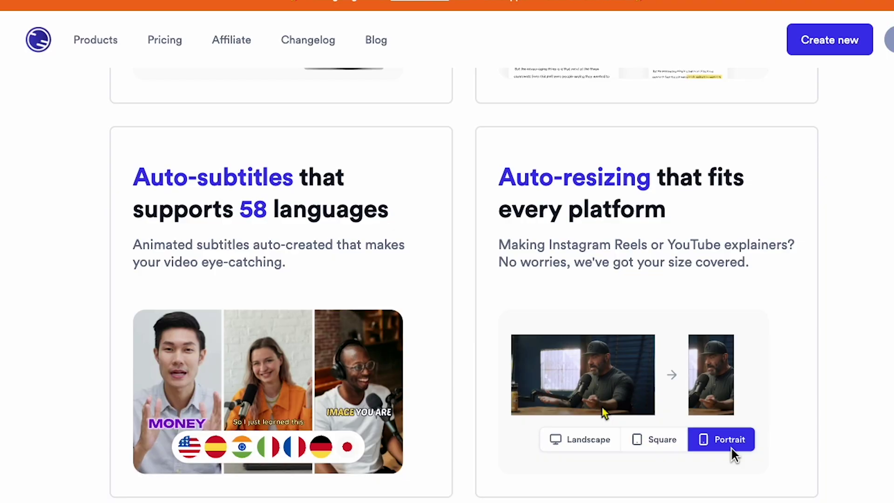
Step: Highlight the Creator plan's 1200mins / month, then cells in the Creator and Pro columns
scroll(603, 410, down, 5)
scroll(604, 412, down, 4)
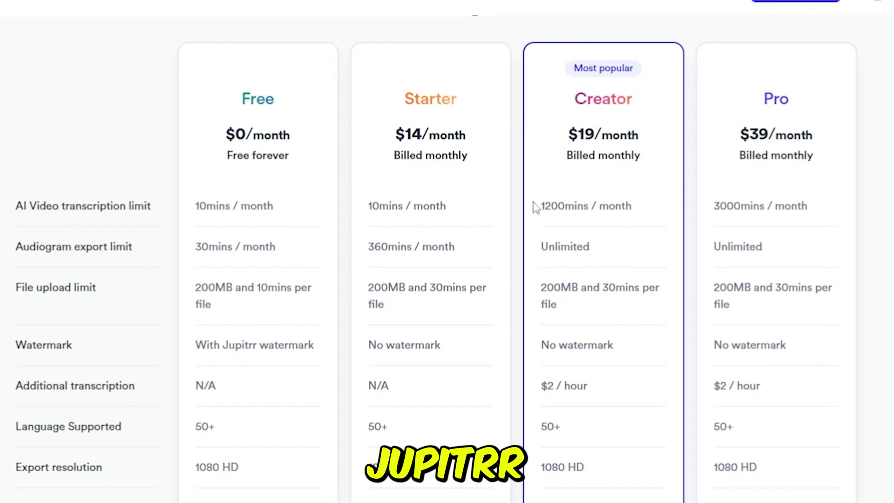
drag(535, 202, 641, 223)
click(545, 244)
drag(539, 282, 631, 320)
click(569, 343)
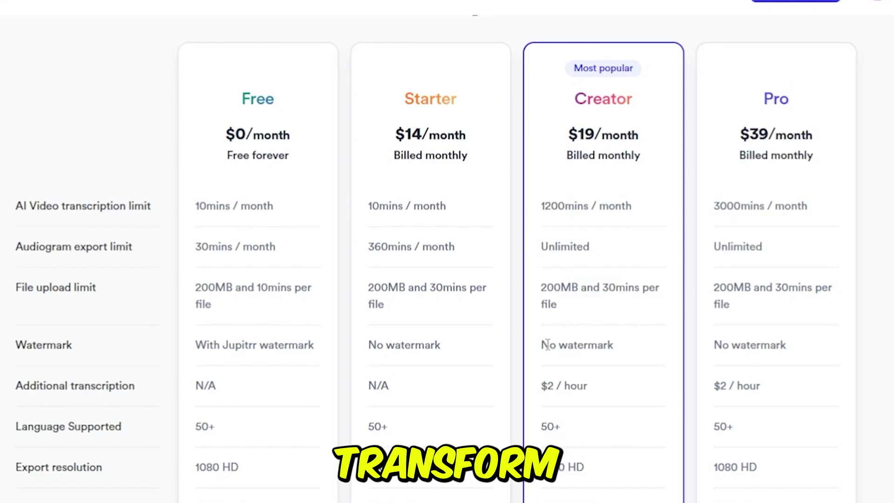